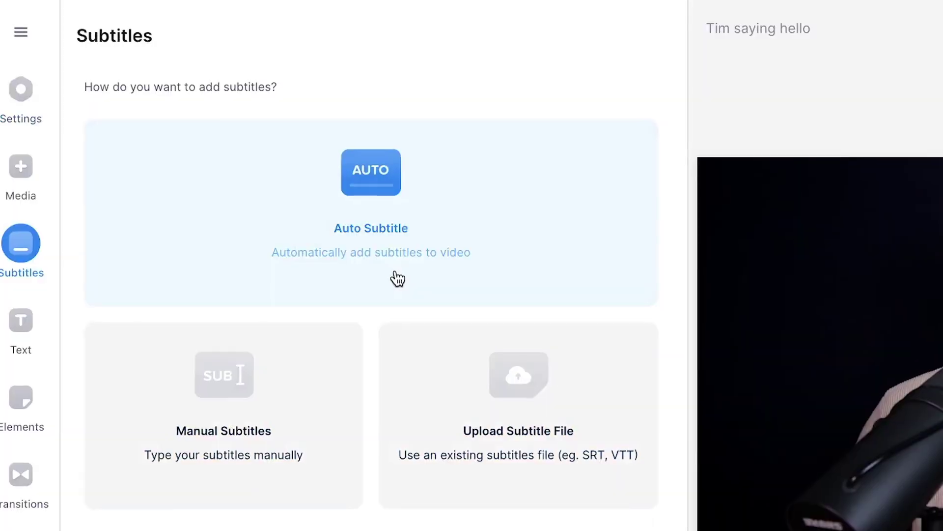
# Bring the 13.4-second talking-head clip into My Movie's media, leaving the timeline empty
pyautogui.click(391, 275)
pyautogui.click(394, 235)
pyautogui.scroll(-10, 421, 366)
pyautogui.click(405, 230)
pyautogui.click(433, 325)
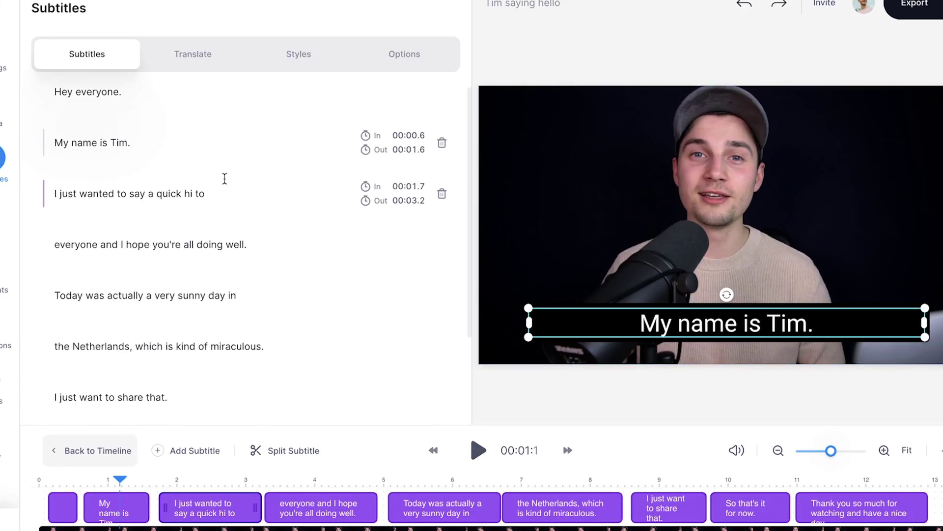
pyautogui.click(173, 145)
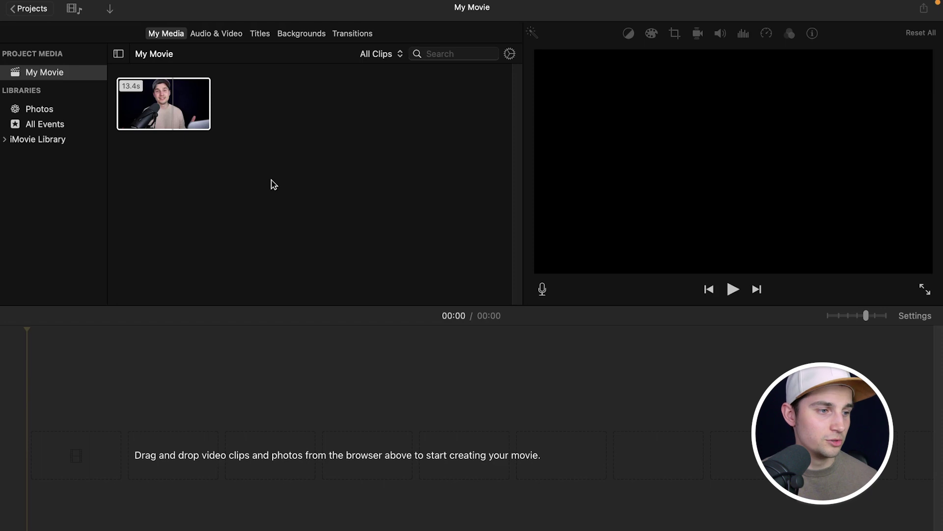
# Drag the 13.4-second clip from My Media down onto the movie timeline
pyautogui.click(174, 107)
pyautogui.moveTo(173, 107); pyautogui.dragTo(203, 408)
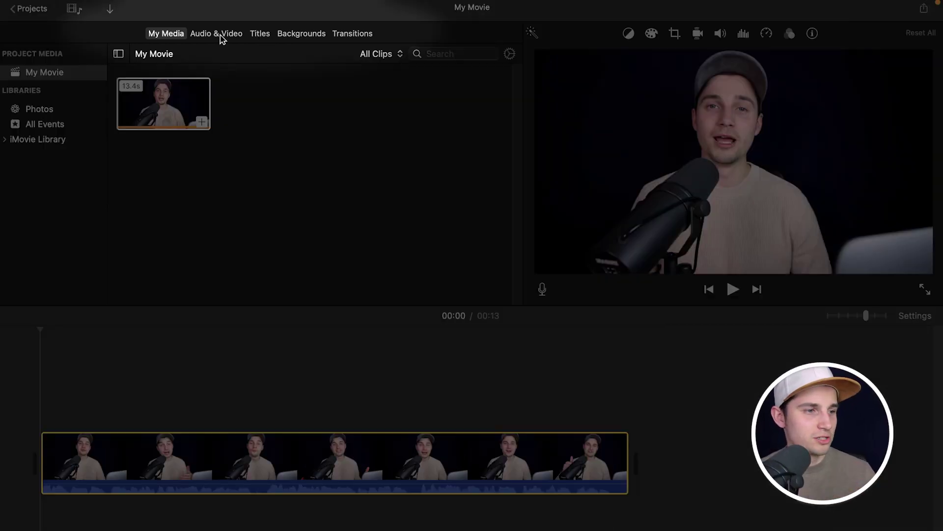
pyautogui.click(255, 35)
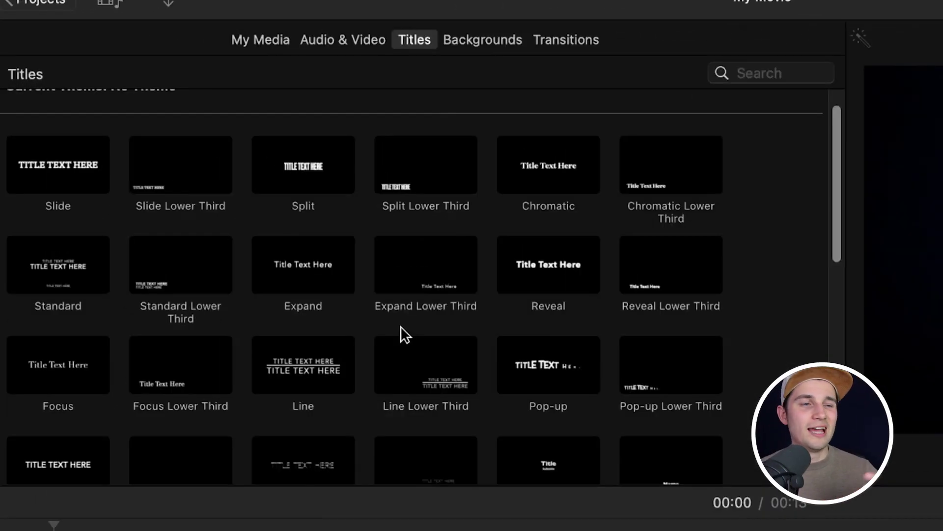
# Drop a Slide Lower Third title onto the start of the clip
pyautogui.scroll(-5, 400, 326)
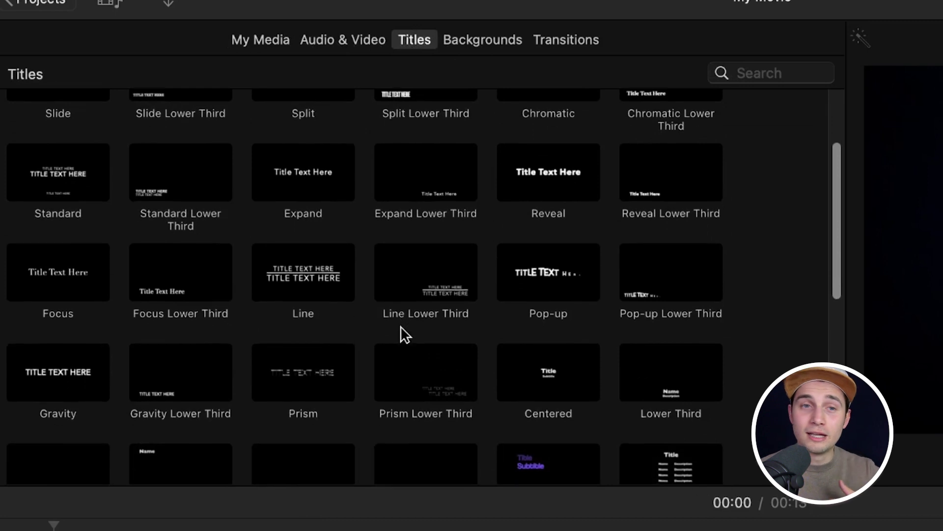
pyautogui.scroll(4, 400, 326)
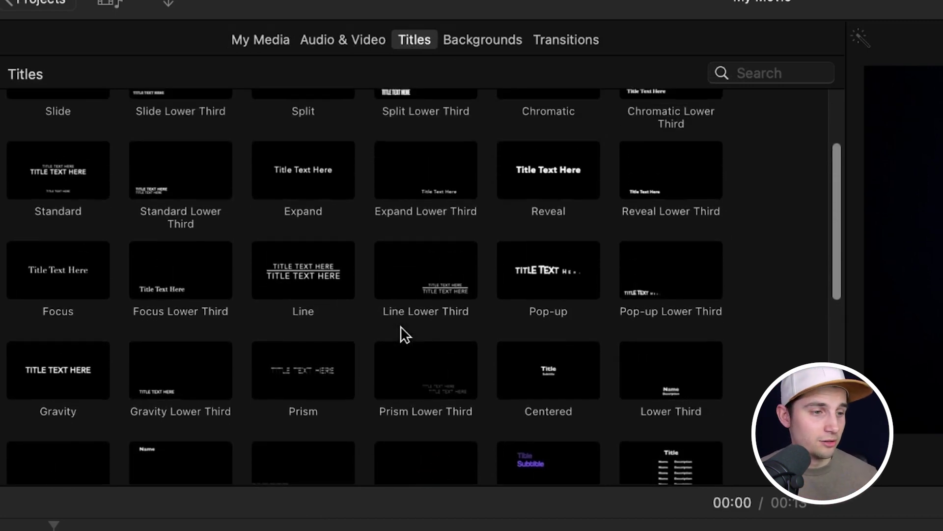
pyautogui.moveTo(220, 156); pyautogui.dragTo(277, 448)
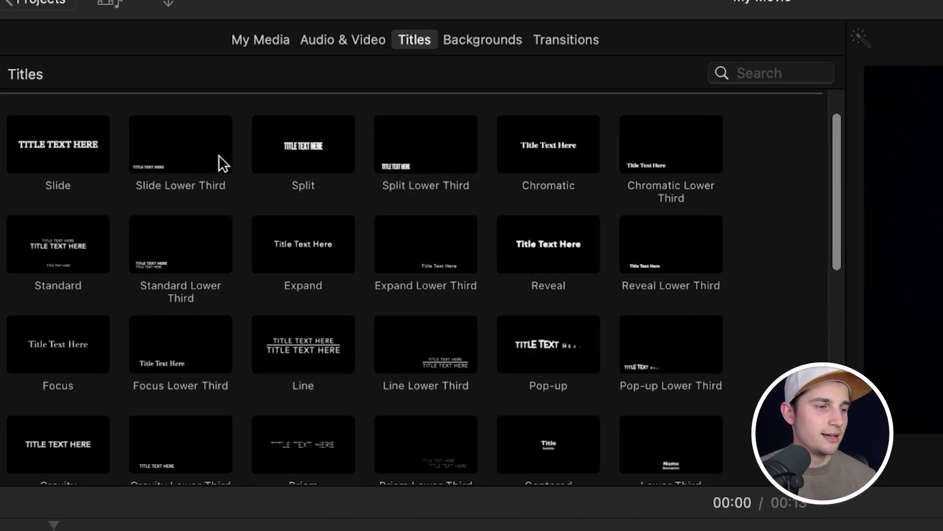
pyautogui.moveTo(176, 283); pyautogui.dragTo(63, 387)
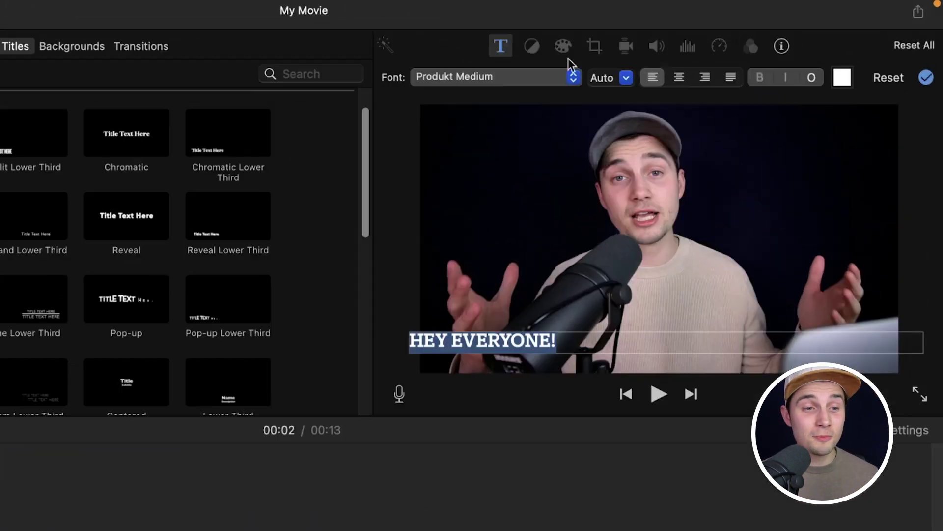
# Set the HEY EVERYONE! title to bold, centred Avenir Next Heavy and extend it to 5.3 seconds
pyautogui.click(669, 57)
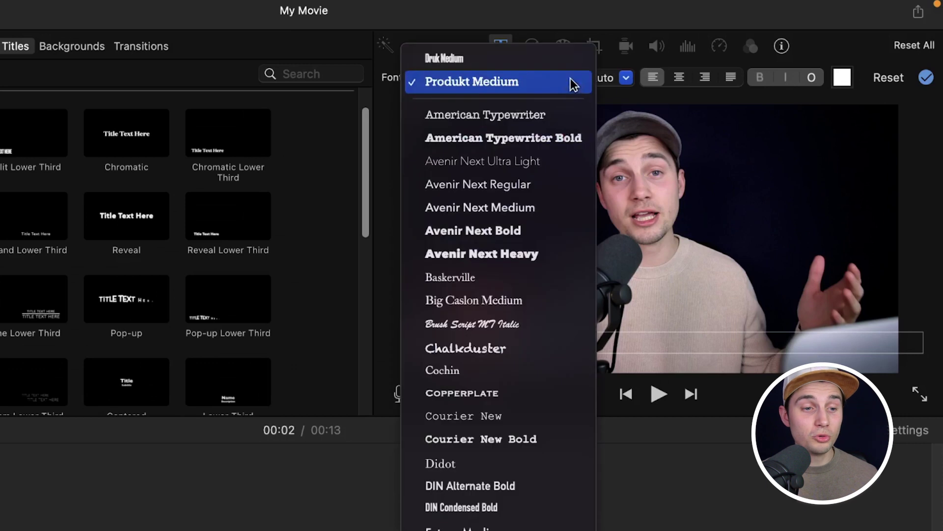
pyautogui.click(607, 194)
pyautogui.click(626, 78)
pyautogui.click(617, 93)
pyautogui.click(679, 78)
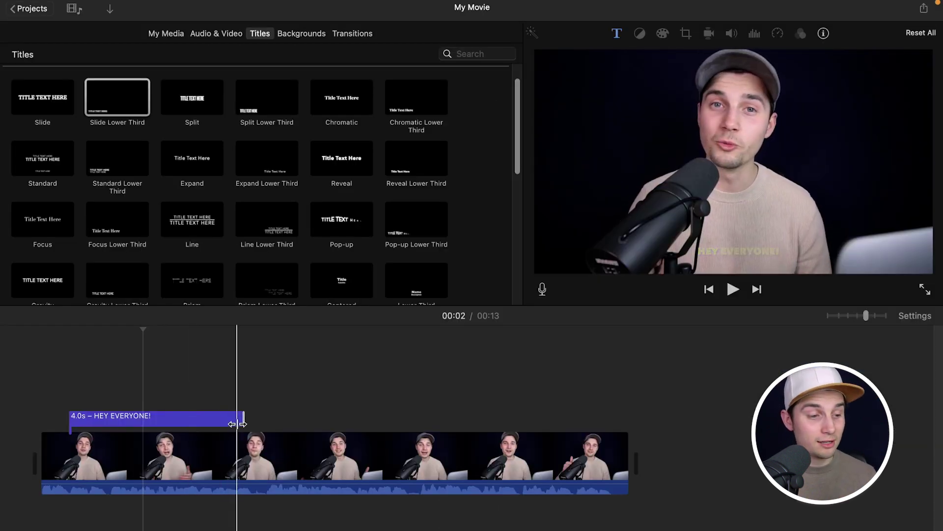
pyautogui.moveTo(241, 418); pyautogui.dragTo(295, 421)
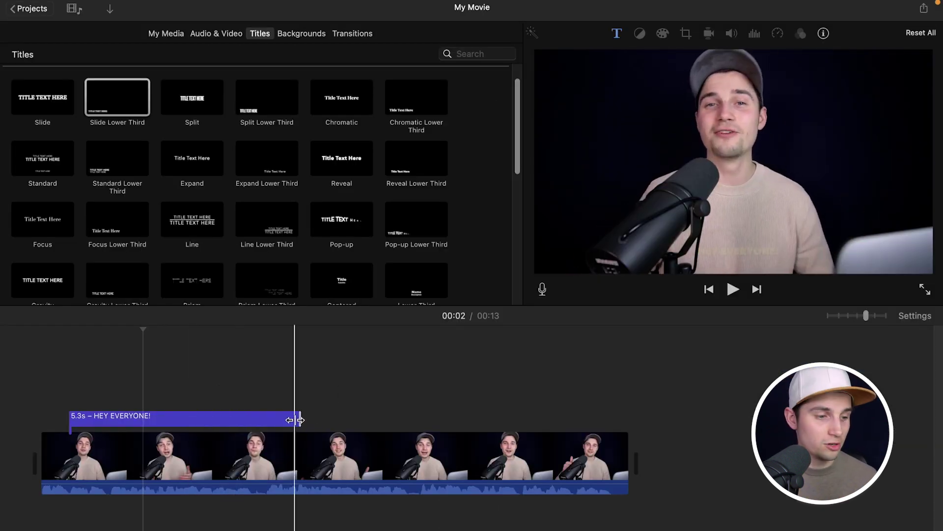
# Shift the title later, duplicate it as a second 'HEY!' title, and play from the start
pyautogui.moveTo(211, 417); pyautogui.dragTo(143, 412)
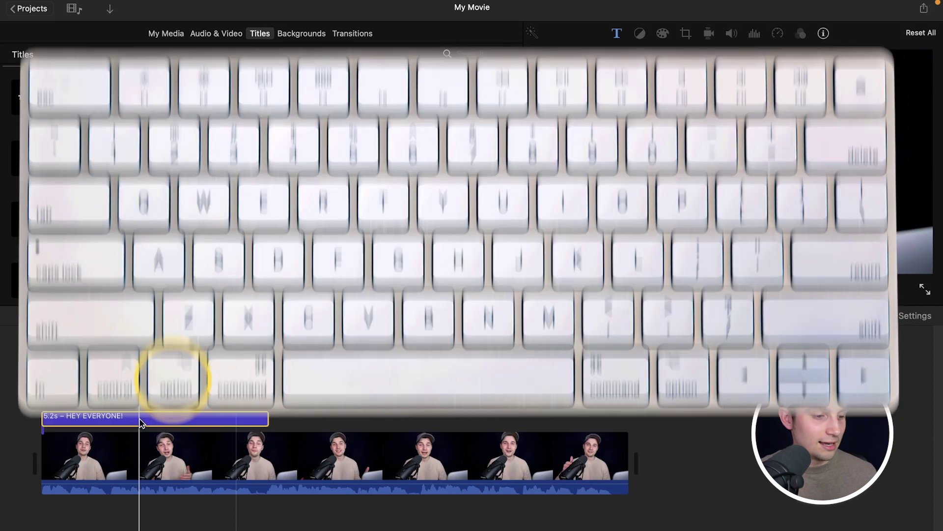
pyautogui.moveTo(139, 419); pyautogui.dragTo(336, 419)
pyautogui.click(308, 418)
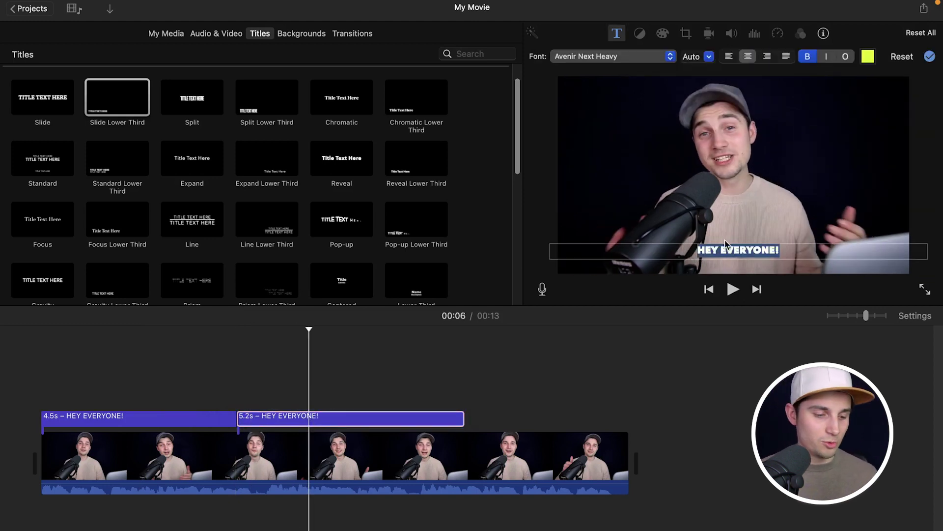
pyautogui.click(120, 369)
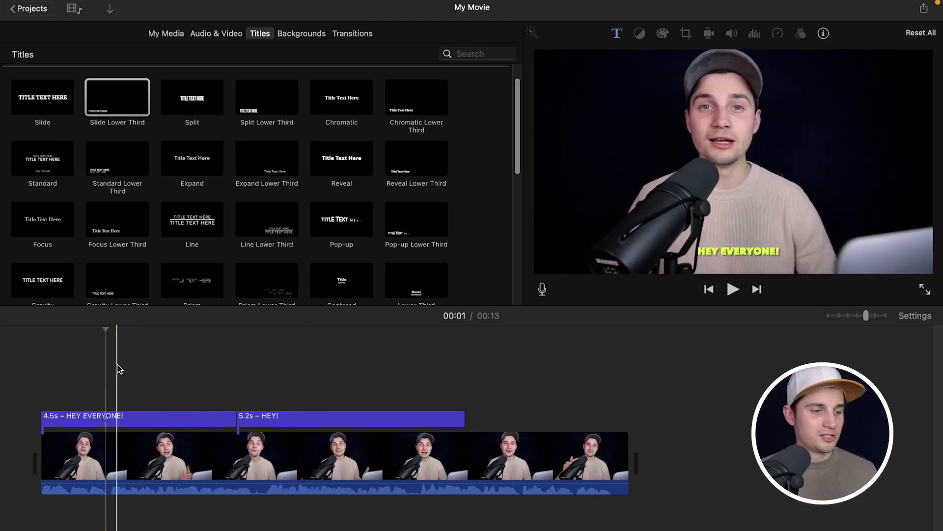
pyautogui.click(14, 362)
pyautogui.press('space')
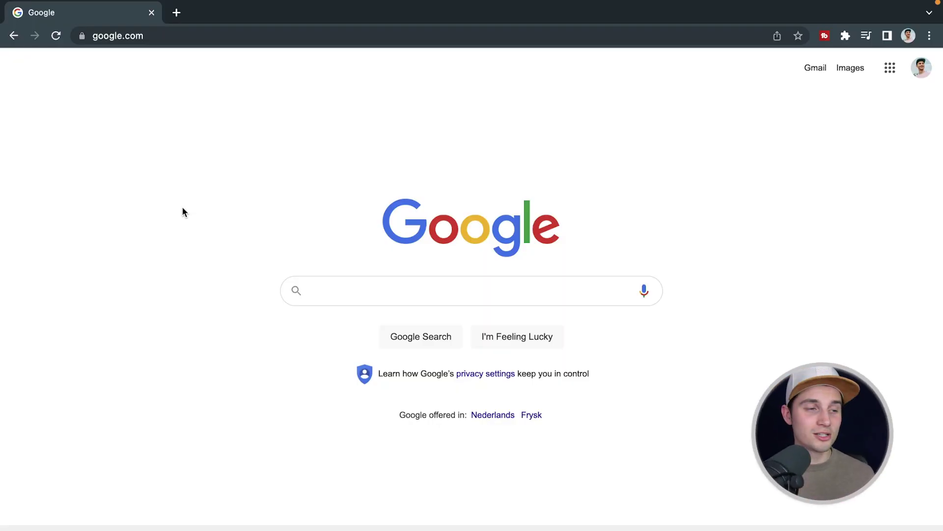
# Go to veed.new in Chrome to start a new VEED project
pyautogui.click(173, 35)
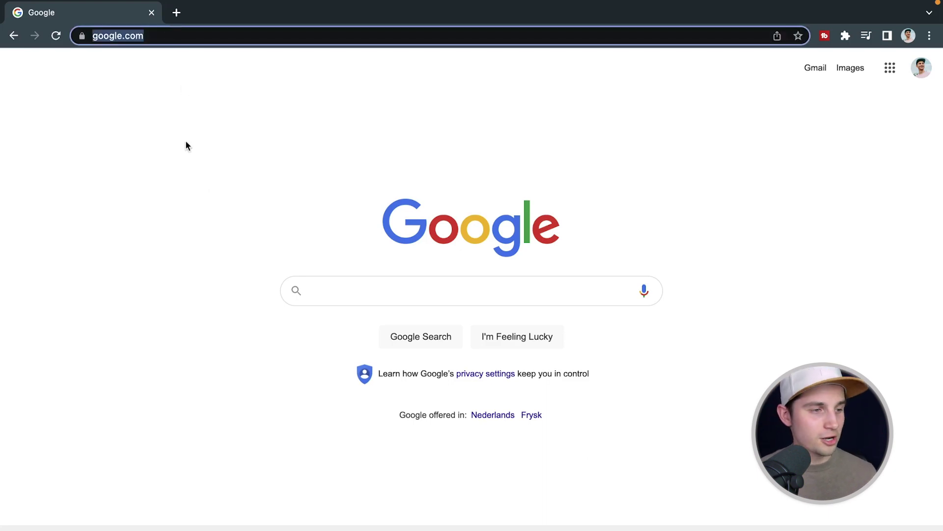
pyautogui.write('veed.new')
pyautogui.press('Return')
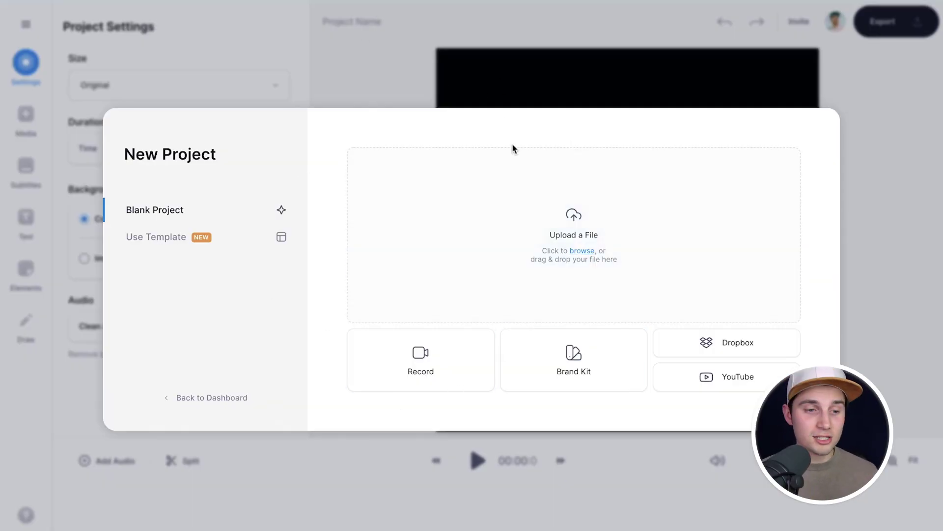
# Upload Tim saying hello.mp4 from the Clips folder into the VEED project
pyautogui.click(465, 187)
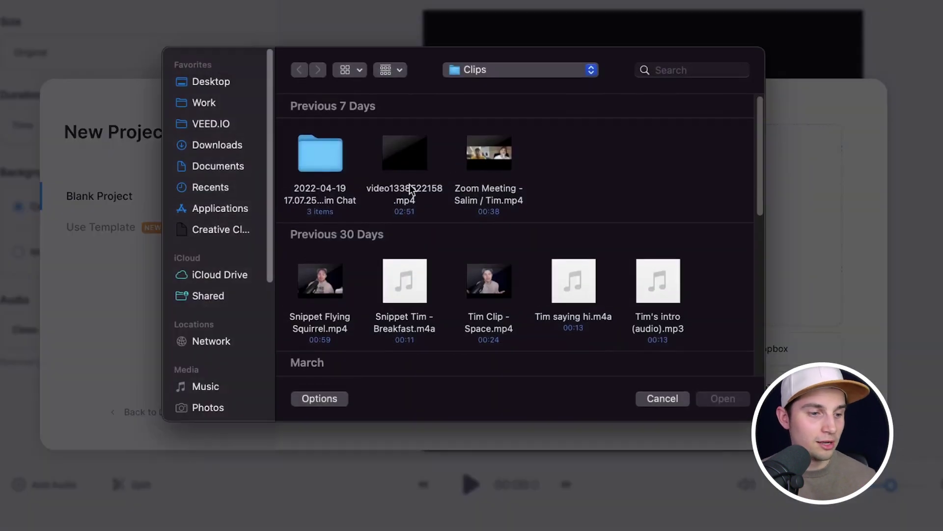
pyautogui.scroll(-5, 396, 190)
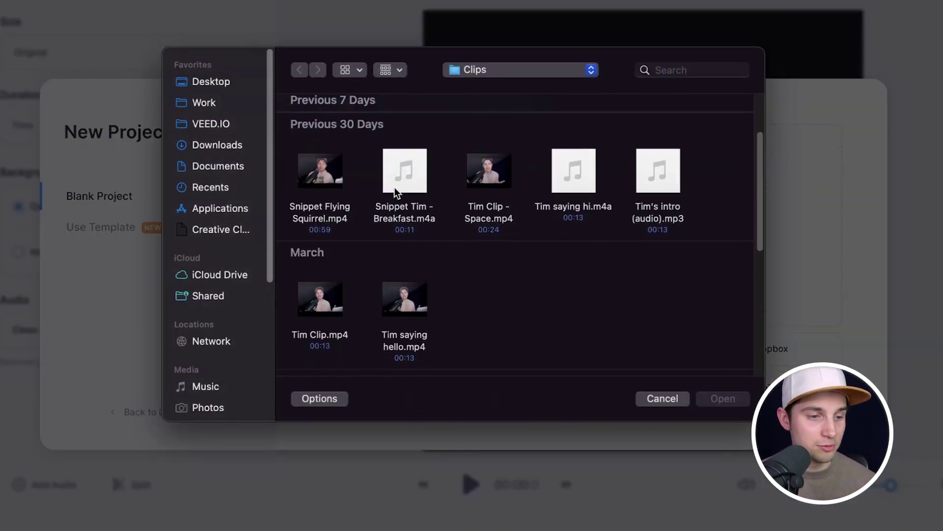
pyautogui.scroll(-1, 394, 188)
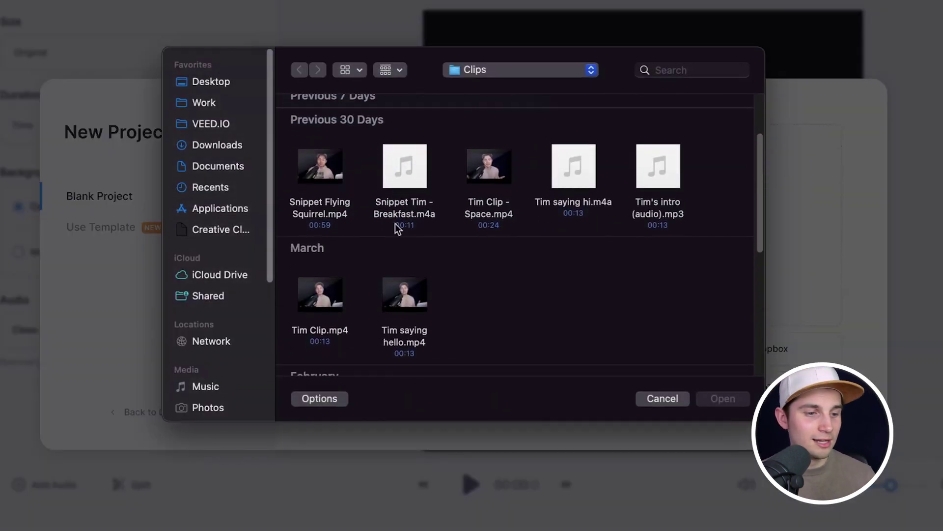
pyautogui.click(404, 344)
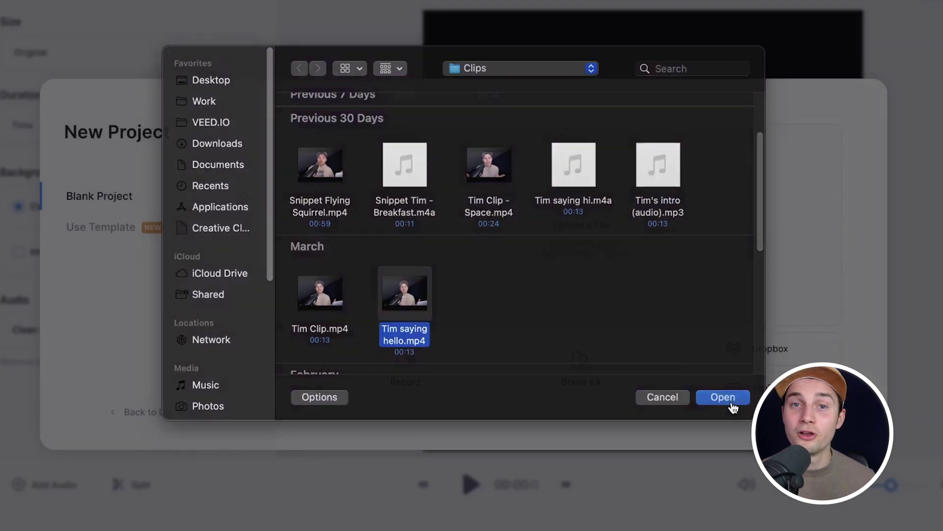
pyautogui.click(730, 405)
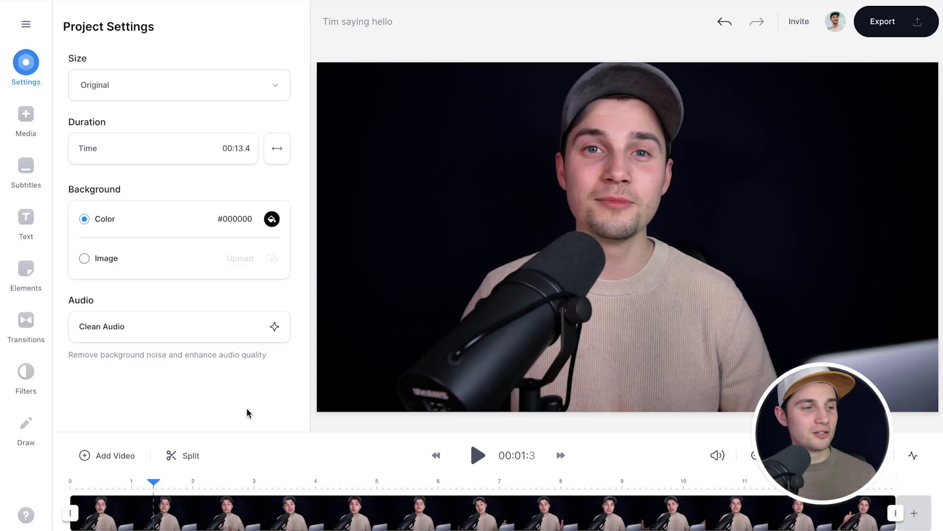
# Choose Auto Subtitle with English as the spoken language and generate the subtitles
pyautogui.click(39, 178)
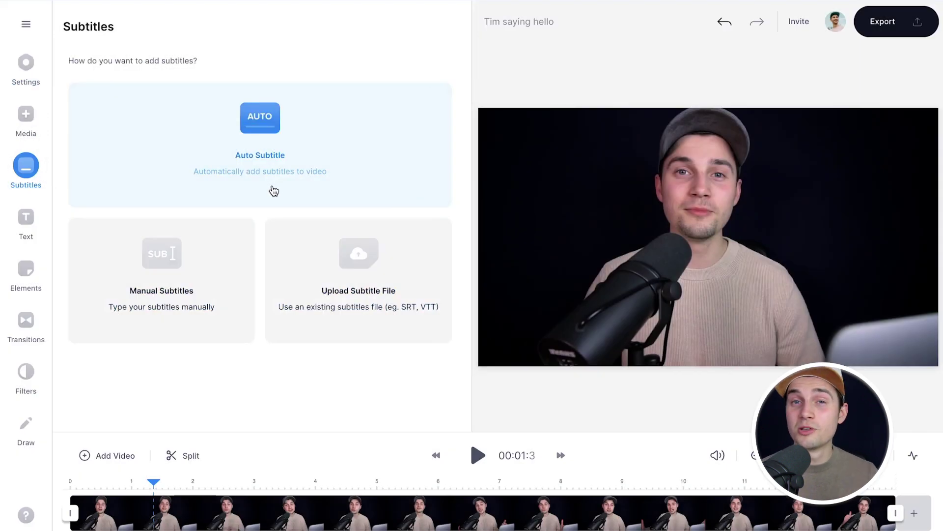
pyautogui.click(274, 190)
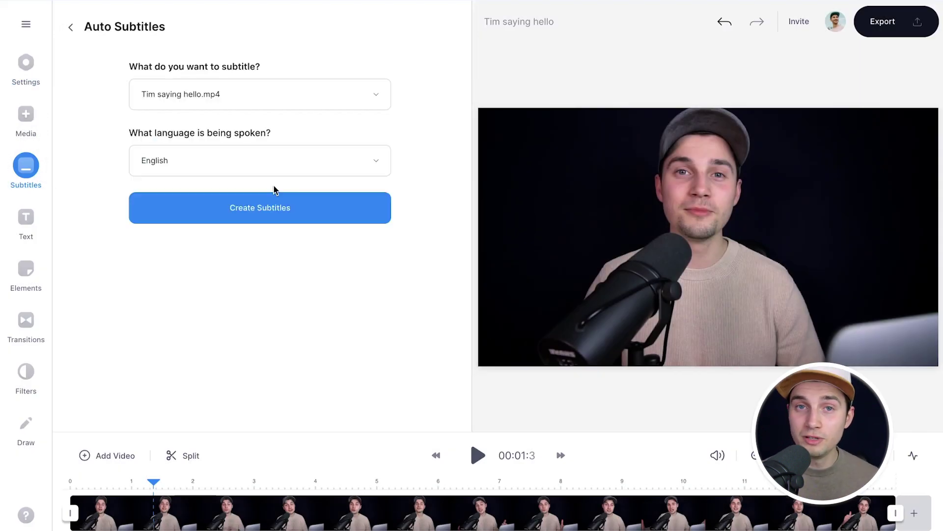
pyautogui.click(283, 161)
pyautogui.scroll(-10, 294, 245)
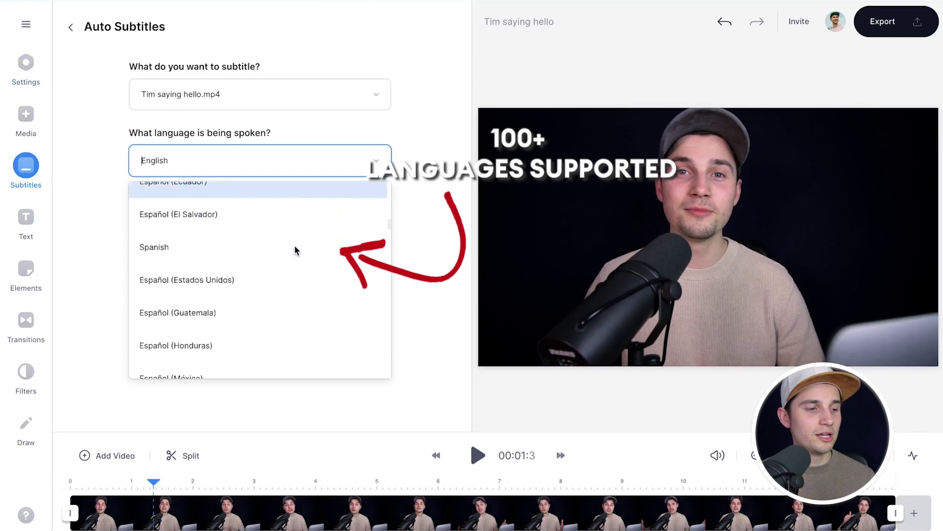
pyautogui.click(288, 154)
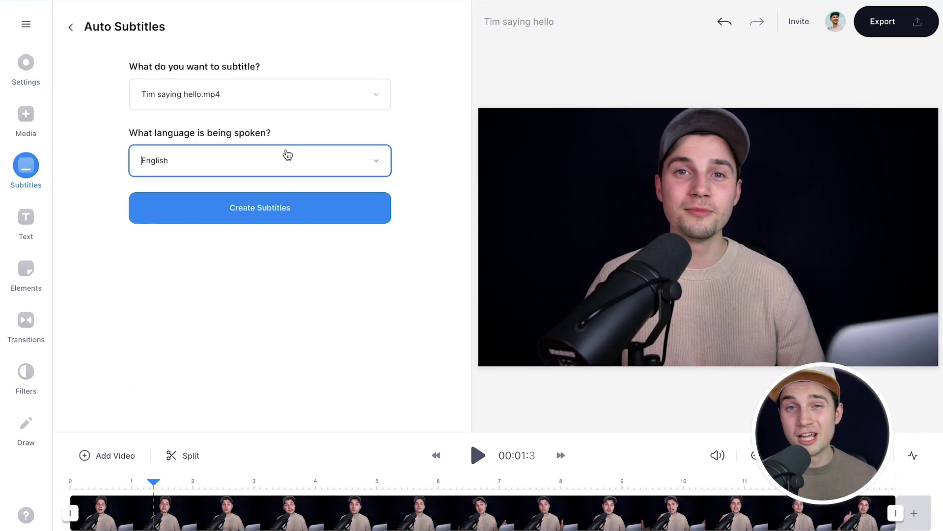
pyautogui.click(308, 217)
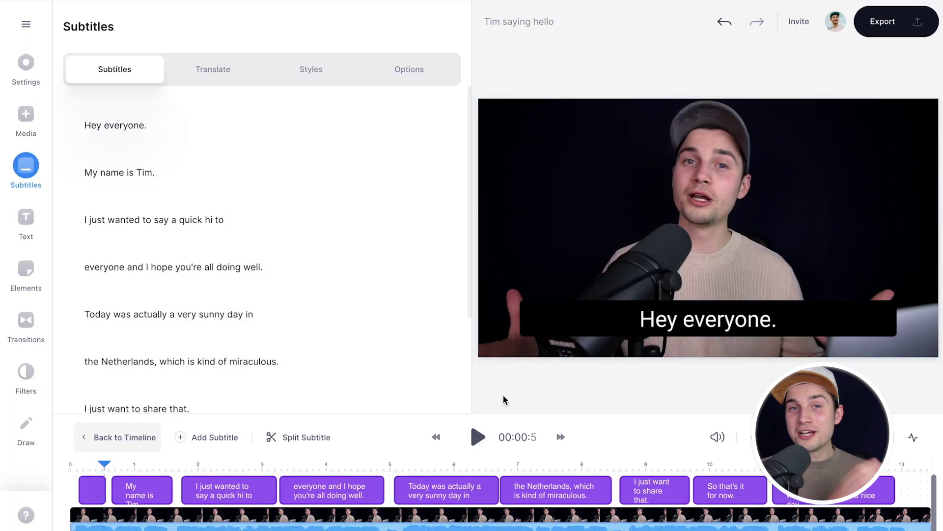
# Play and pause the preview to review subtitles, returning to the 'My name is Tim.' line
pyautogui.press('space')
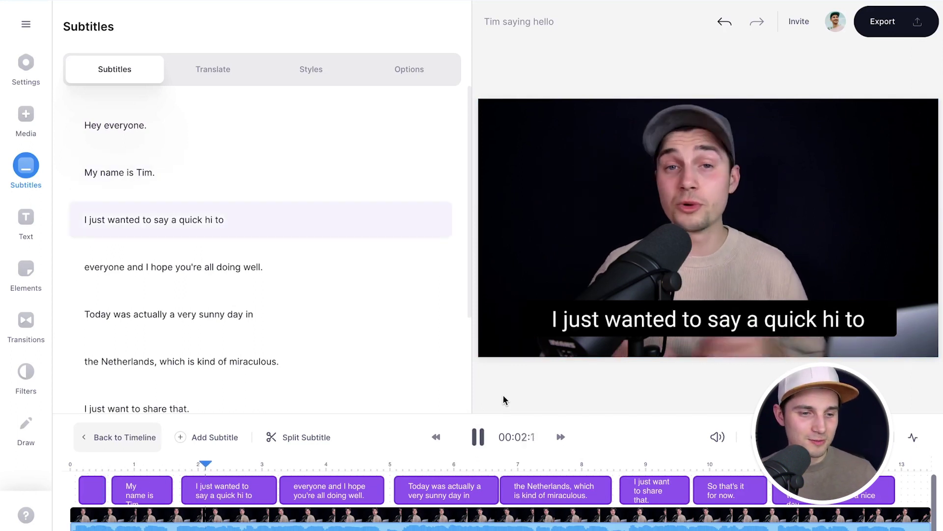
pyautogui.press('space')
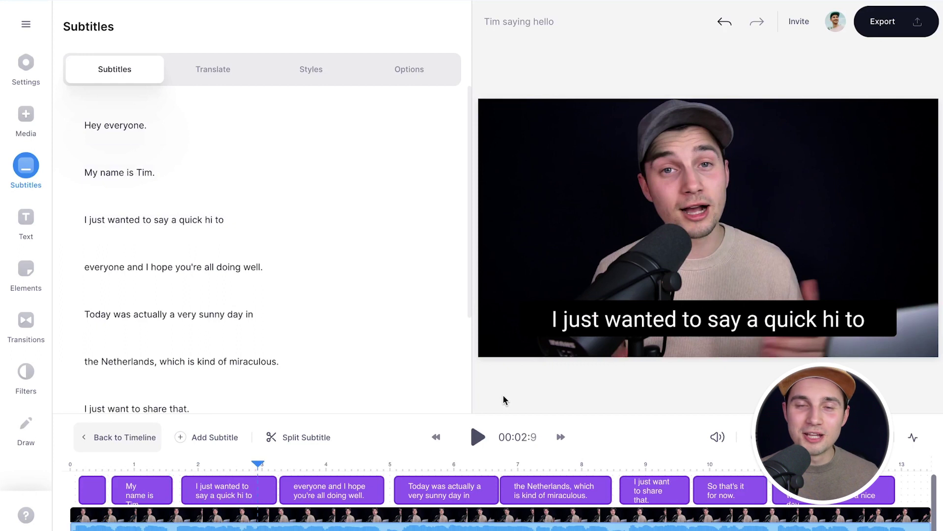
pyautogui.hotkey('ctrl', 'z')
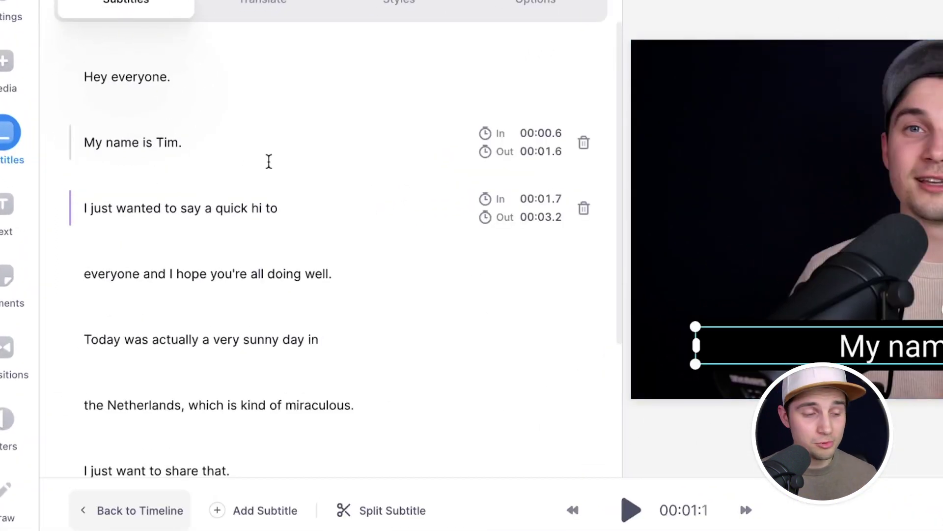
# Correct the name in the 'My name is Tim.' subtitle and enlarge the timeline panel
pyautogui.scroll(-1, 301, 153)
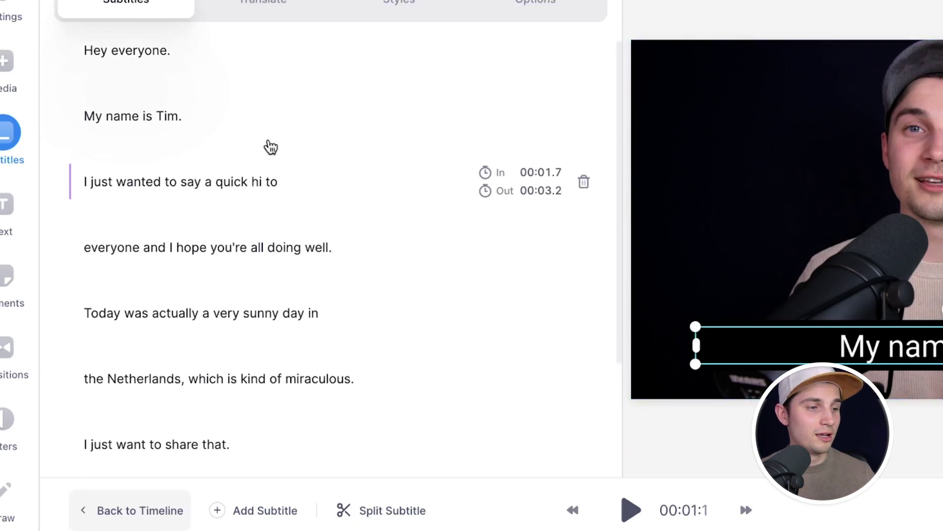
pyautogui.click(243, 120)
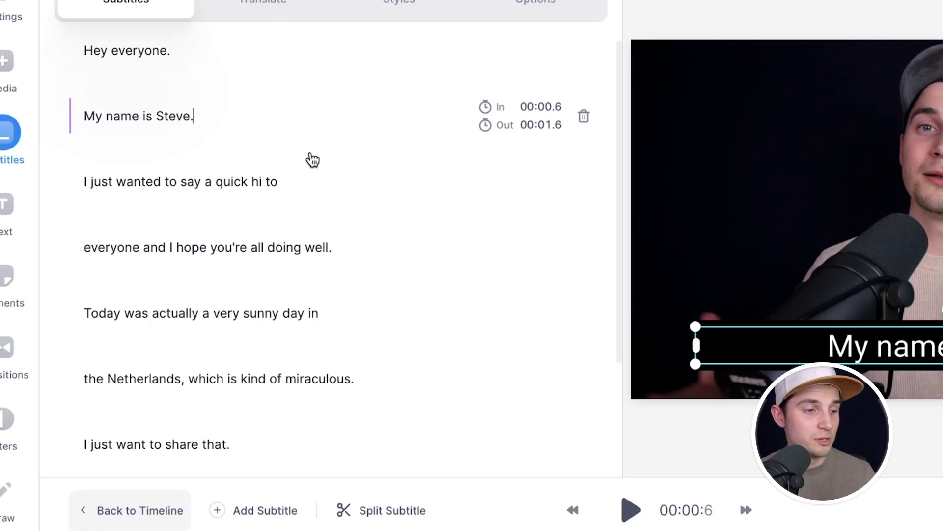
pyautogui.moveTo(313, 159)
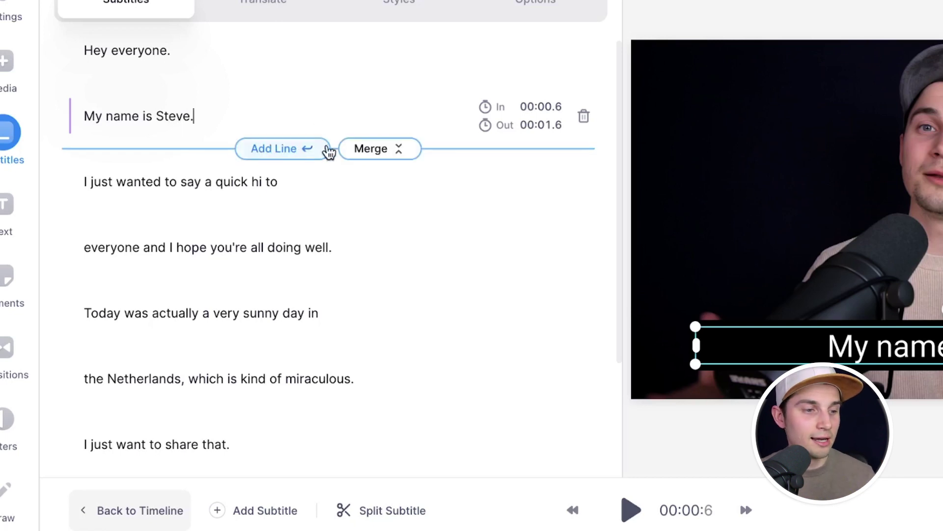
pyautogui.click(360, 149)
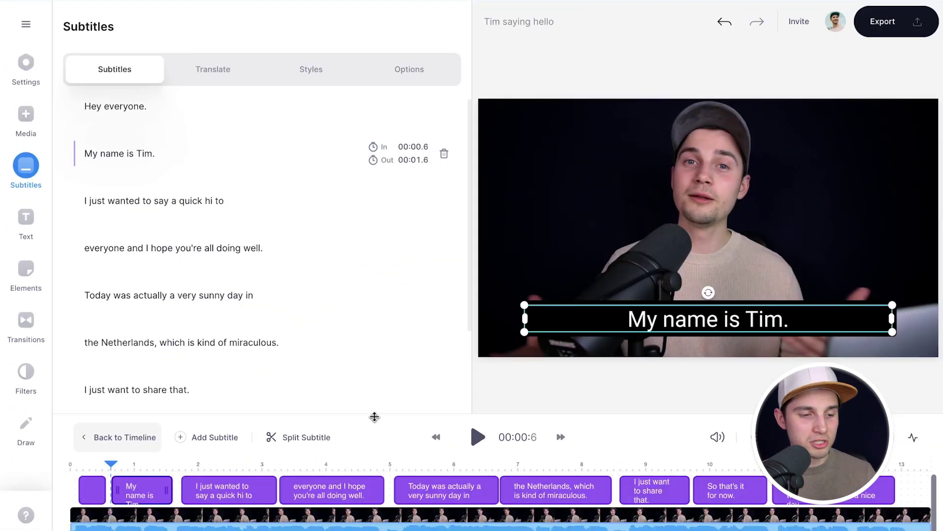
pyautogui.moveTo(384, 418); pyautogui.dragTo(391, 385)
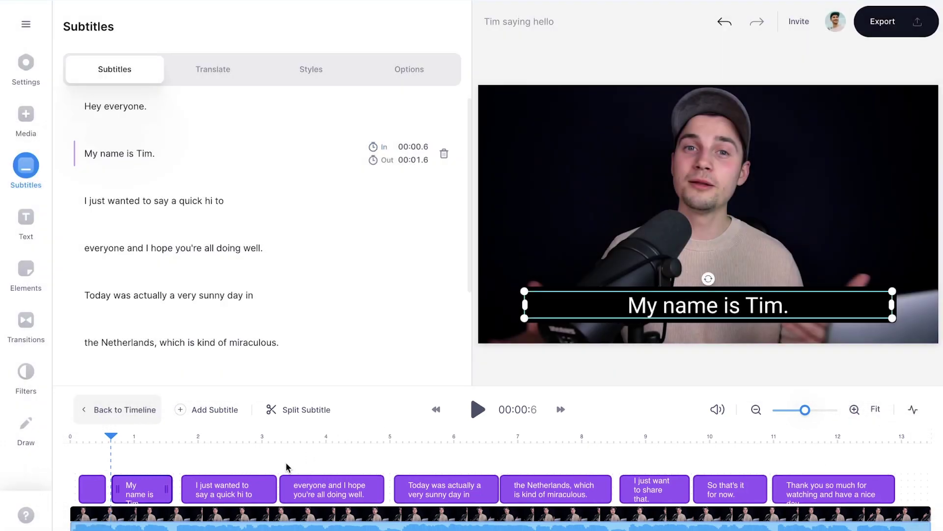
# Stretch the 'everyone and I hope you're all doing well.' subtitle to end at 00:04.9, test a split, replay
pyautogui.click(339, 491)
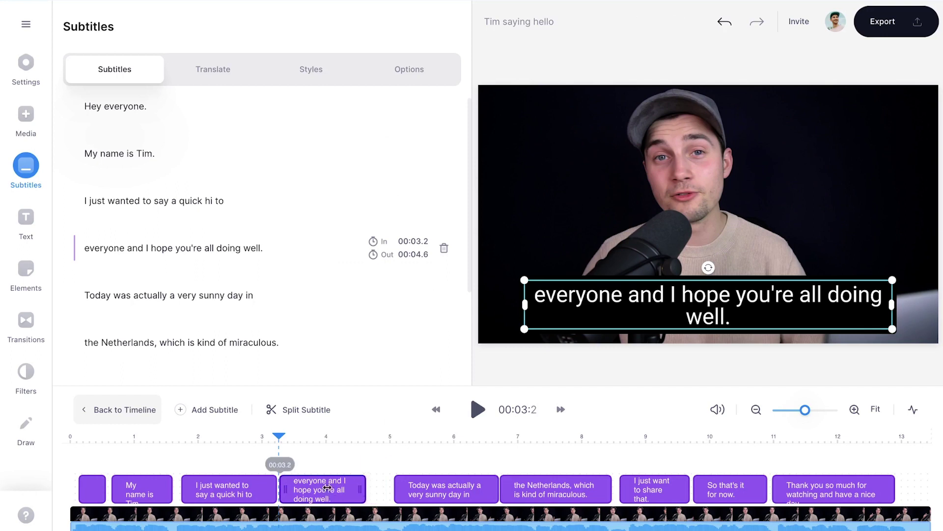
pyautogui.moveTo(276, 440); pyautogui.dragTo(328, 446)
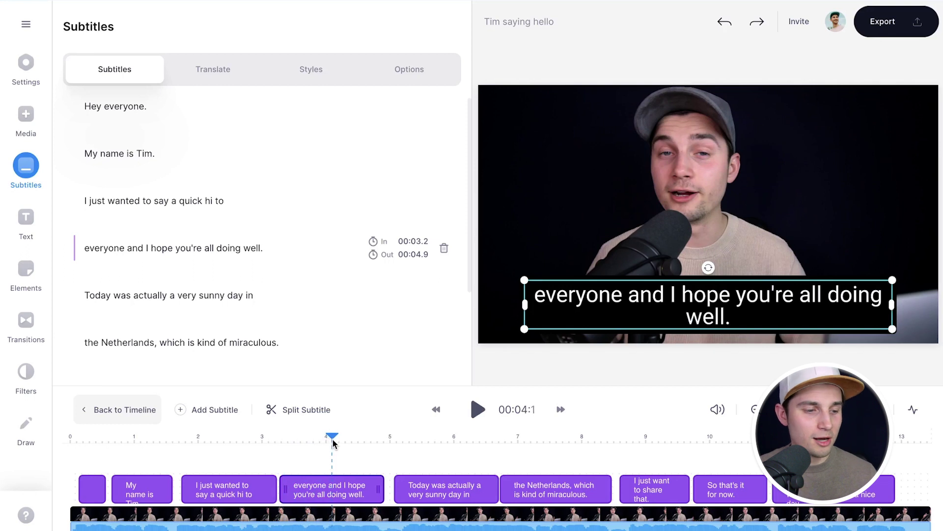
pyautogui.click(319, 413)
pyautogui.moveTo(332, 440); pyautogui.dragTo(321, 442)
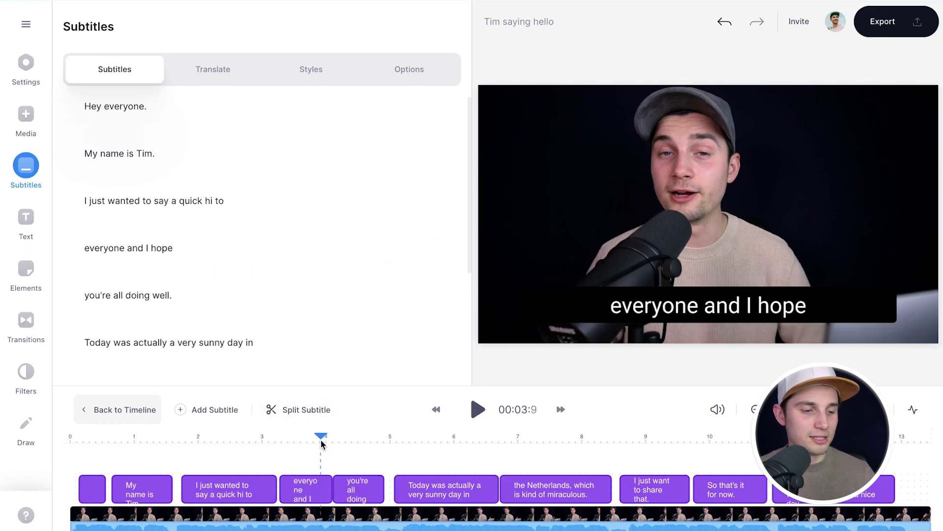
pyautogui.press('space')
pyautogui.press('space')
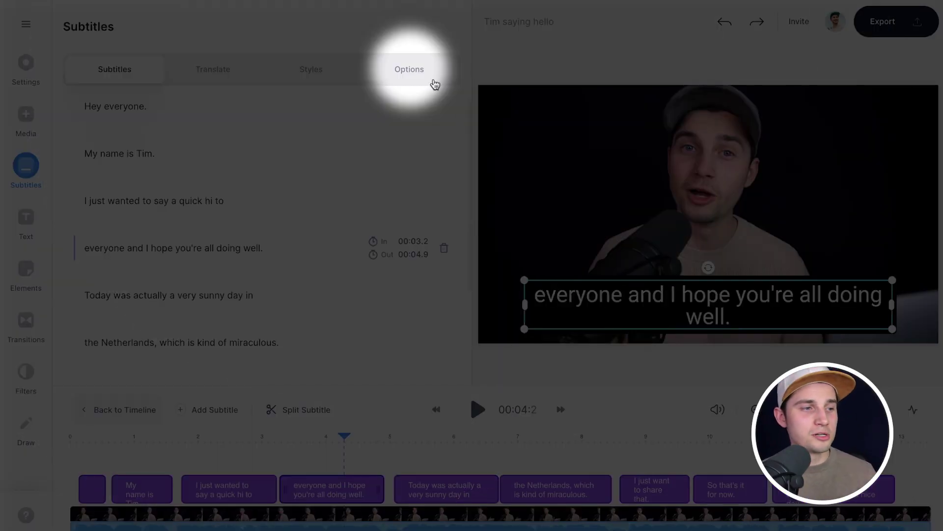
# Download the subtitles in .SRT format from the Options tab
pyautogui.click(433, 82)
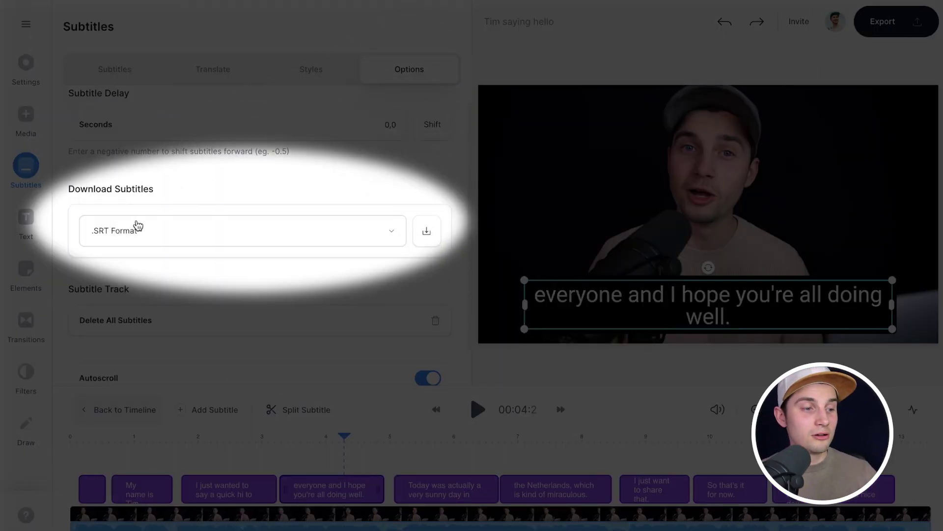
pyautogui.click(149, 237)
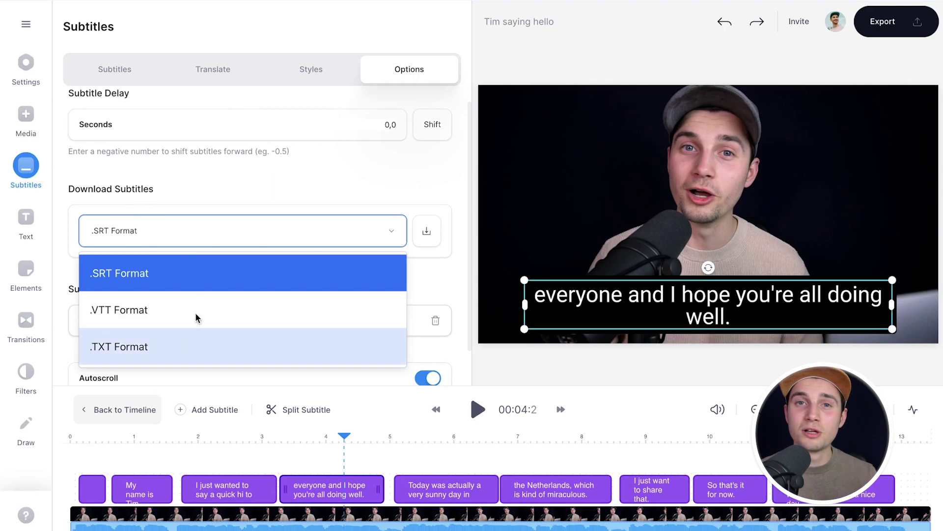
pyautogui.click(179, 283)
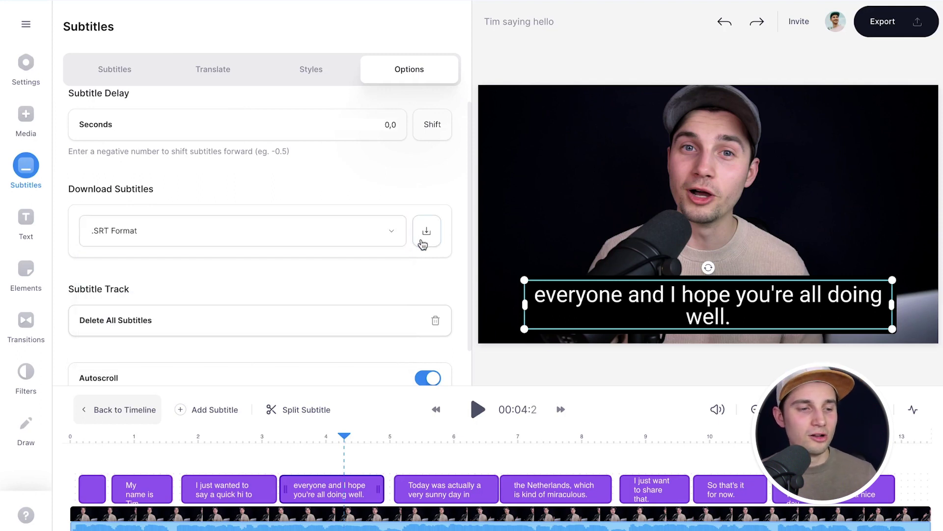
pyautogui.click(423, 242)
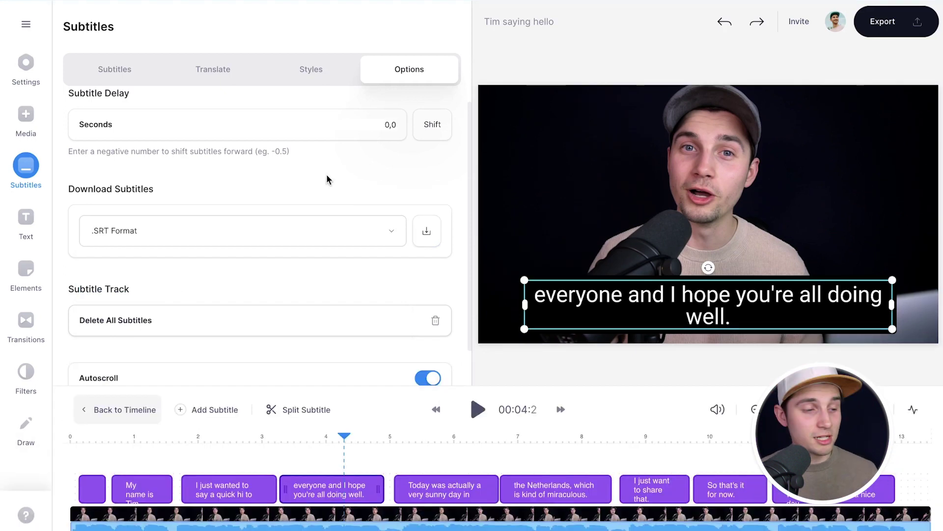
# Download the subtitles again as a .TXT transcript
pyautogui.click(218, 227)
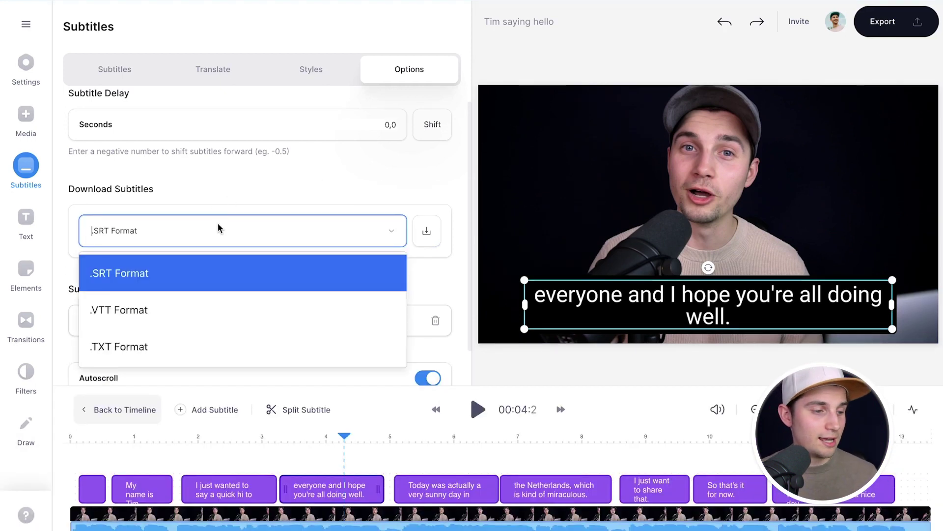
pyautogui.click(186, 343)
pyautogui.click(427, 238)
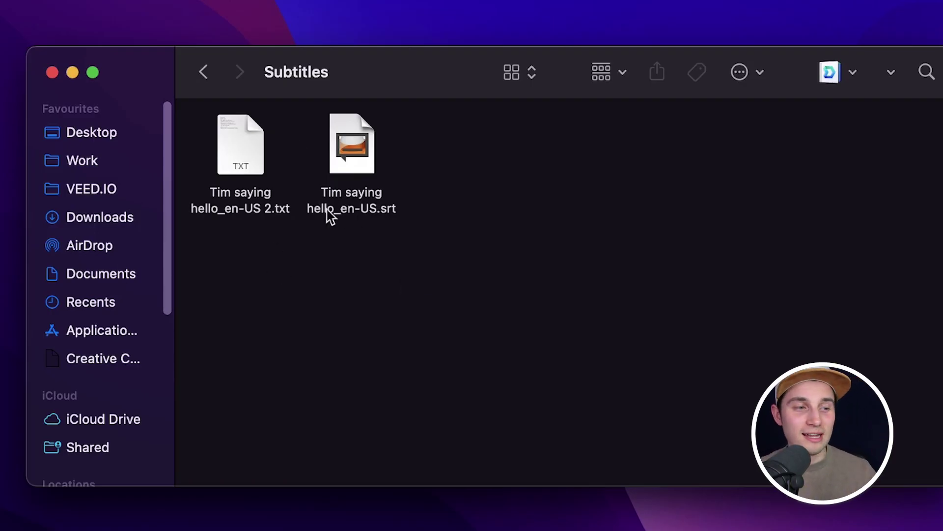
# Open the downloaded .txt file in TextEdit and select all its transcript text
pyautogui.doubleClick(241, 209)
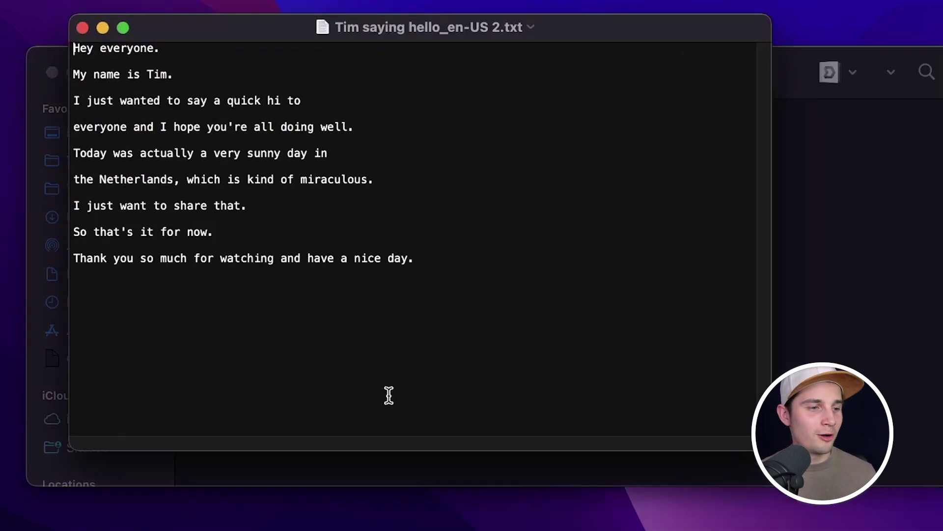
pyautogui.moveTo(390, 378); pyautogui.dragTo(16, 53)
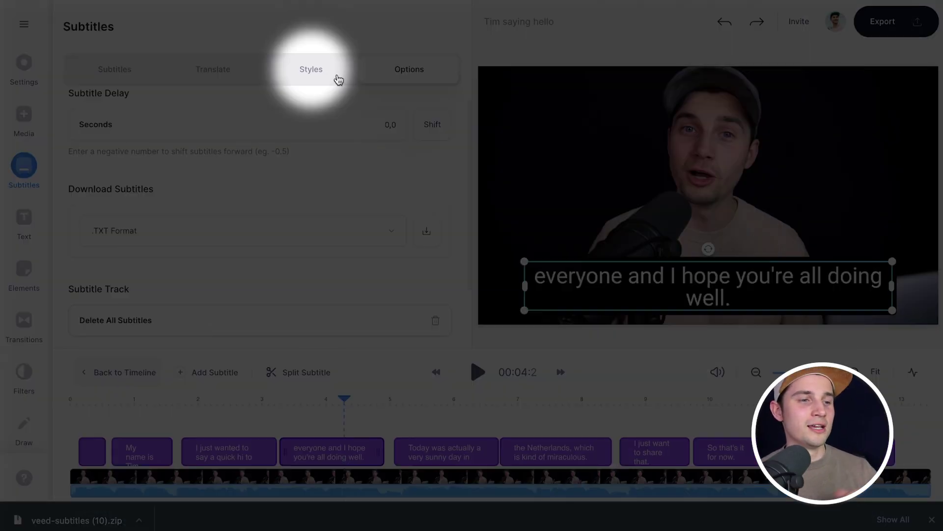
# Style the subtitles in Archivo 36px, yellow #FECB2F, with an Outline (Filled) effect
pyautogui.click(339, 80)
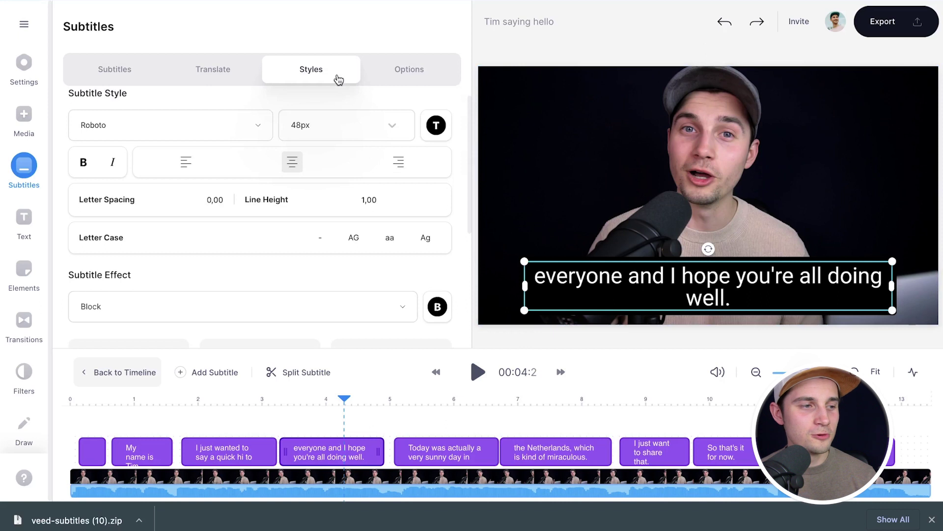
pyautogui.click(201, 127)
pyautogui.click(181, 316)
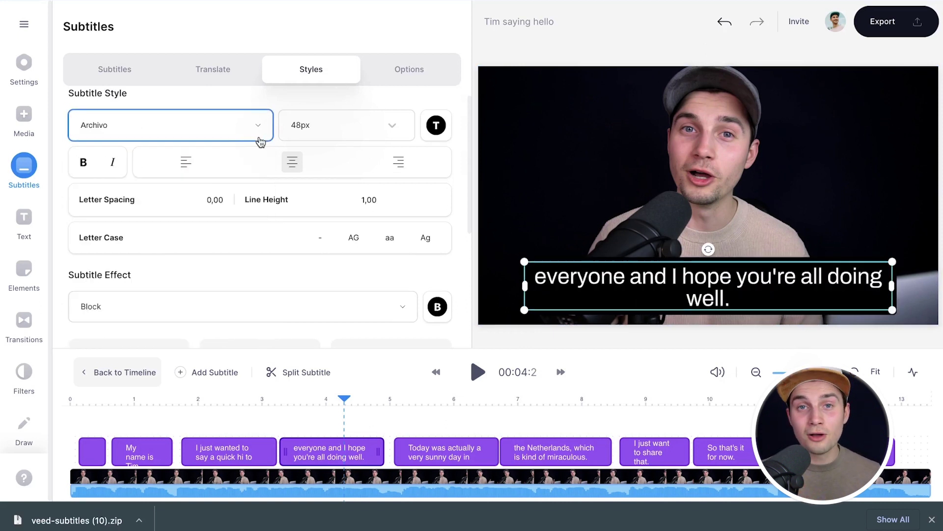
pyautogui.click(352, 136)
pyautogui.click(302, 278)
pyautogui.click(436, 125)
pyautogui.click(347, 231)
pyautogui.click(437, 307)
pyautogui.click(358, 307)
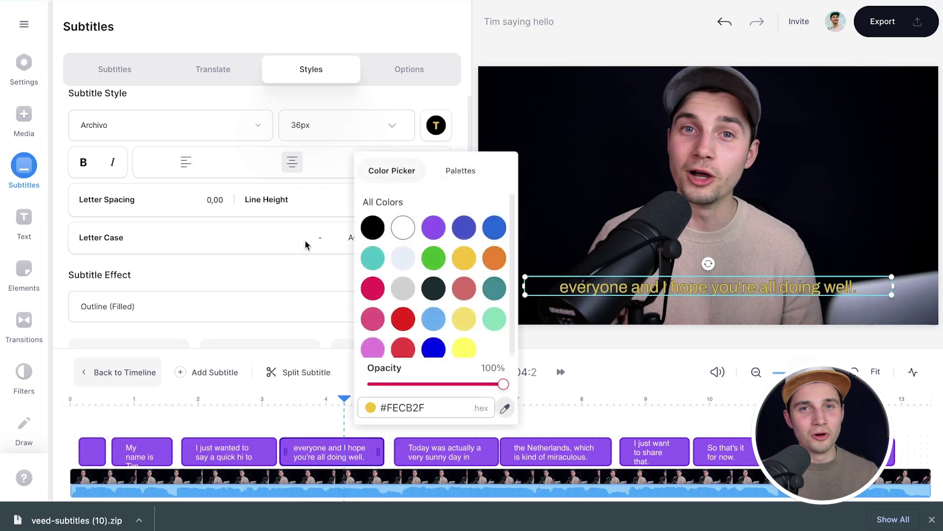
pyautogui.click(651, 263)
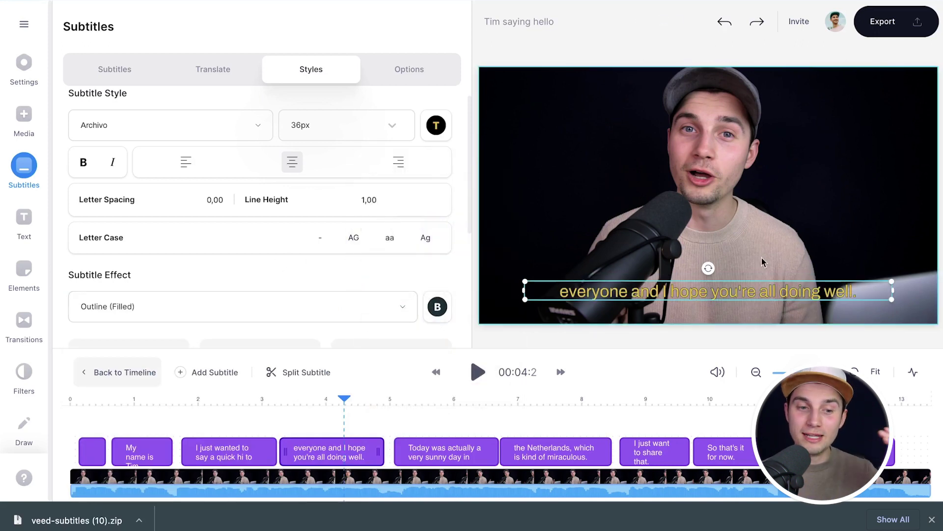
# Move the subtitle box up, widen it, and rotate it slightly in the preview
pyautogui.moveTo(730, 292); pyautogui.dragTo(723, 235)
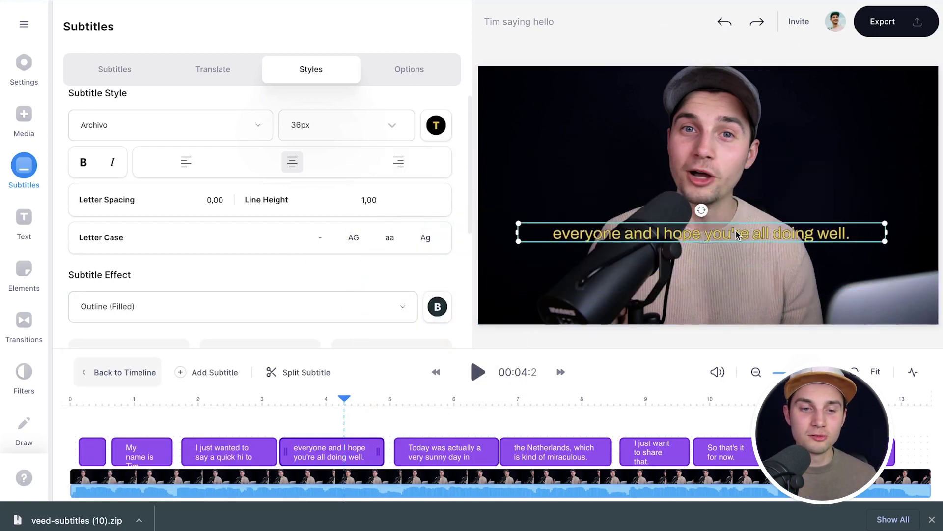
pyautogui.moveTo(885, 221)
pyautogui.mouseDown()
pyautogui.moveTo(893, 206)
pyautogui.moveTo(890, 214)
pyautogui.mouseUp()
pyautogui.moveTo(710, 209); pyautogui.dragTo(709, 204)
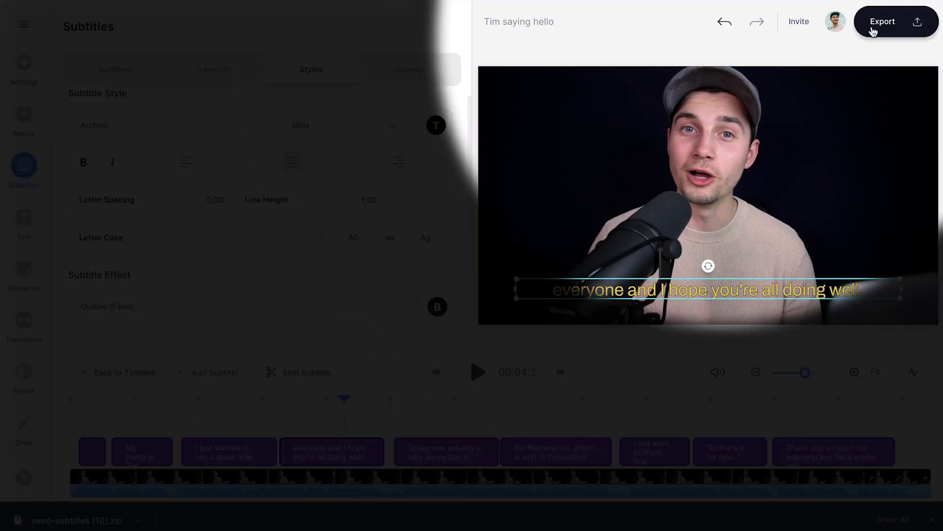
# Export the video with the HD preset and burned-in subtitles
pyautogui.click(875, 28)
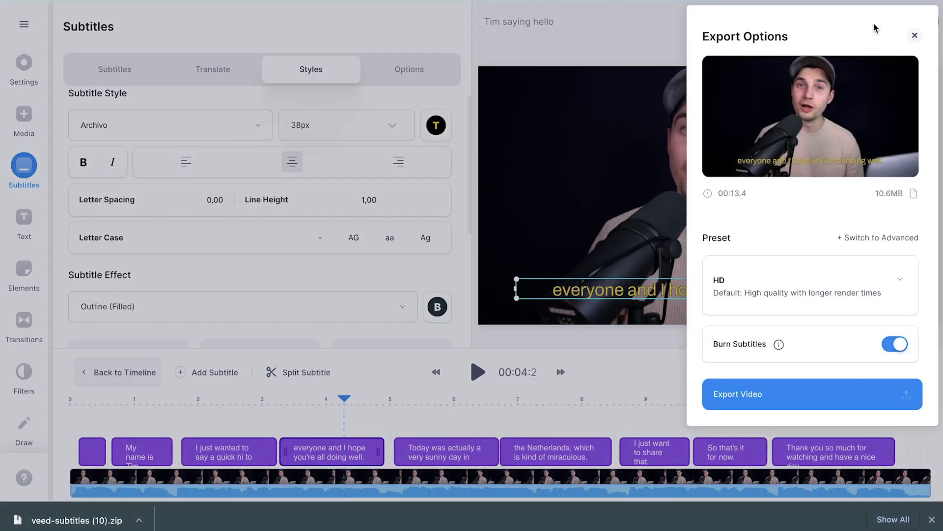
pyautogui.click(802, 270)
pyautogui.scroll(-3, 818, 298)
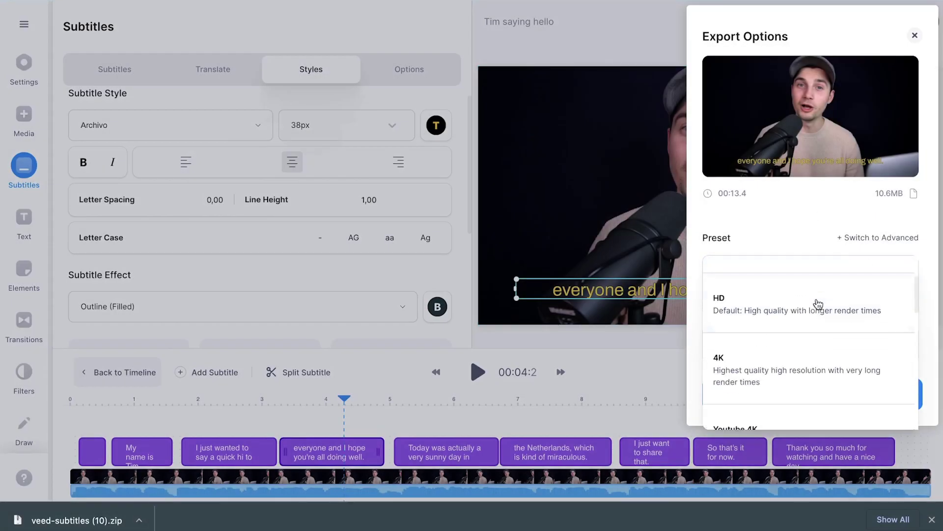
pyautogui.click(798, 307)
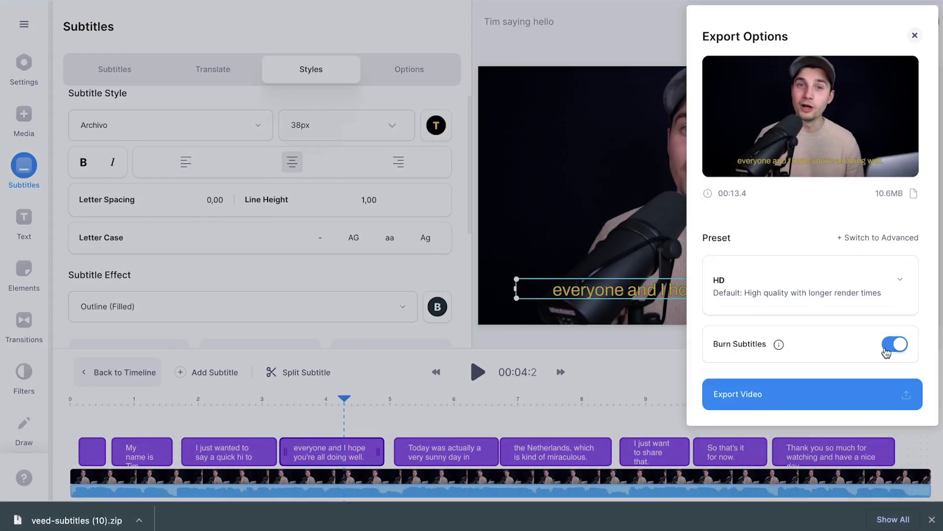
pyautogui.click(778, 408)
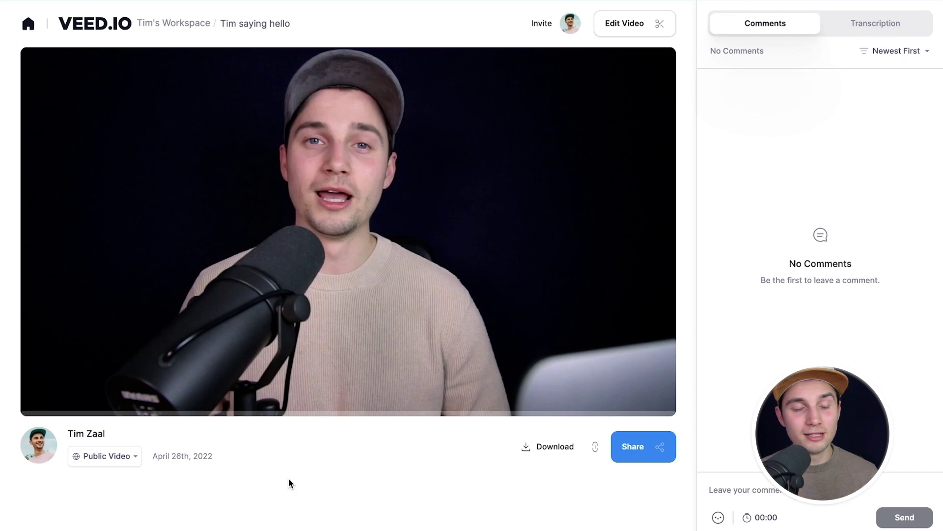
# Play the exported video, pause at 00:03, and bring up its sharing options
pyautogui.press('space')
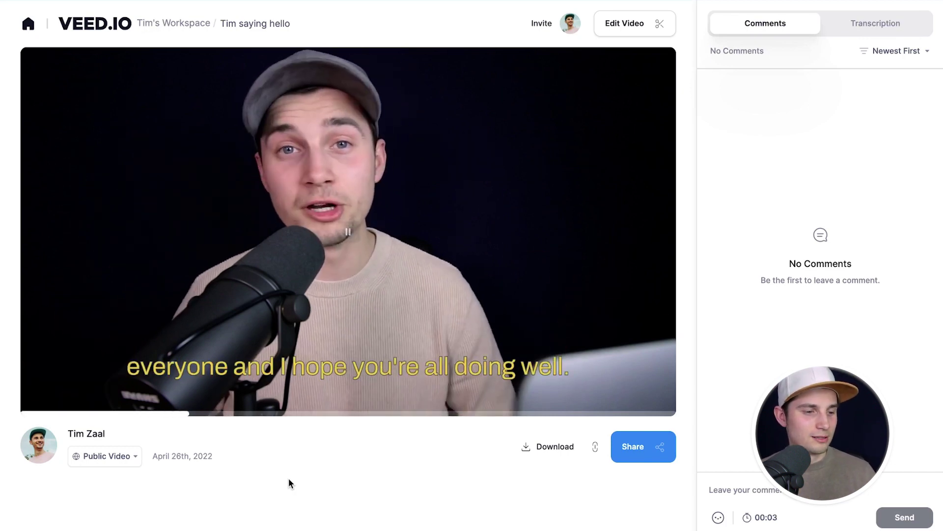
pyautogui.press('space')
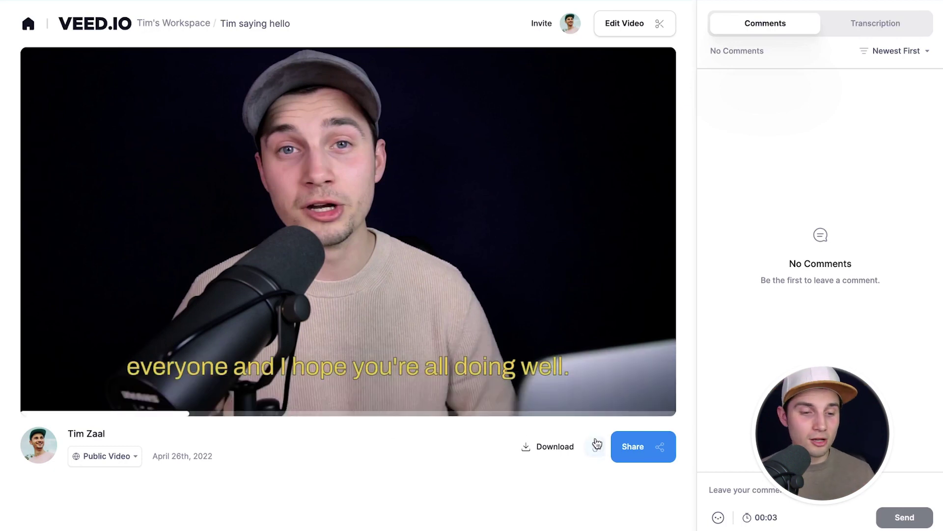
pyautogui.click(632, 453)
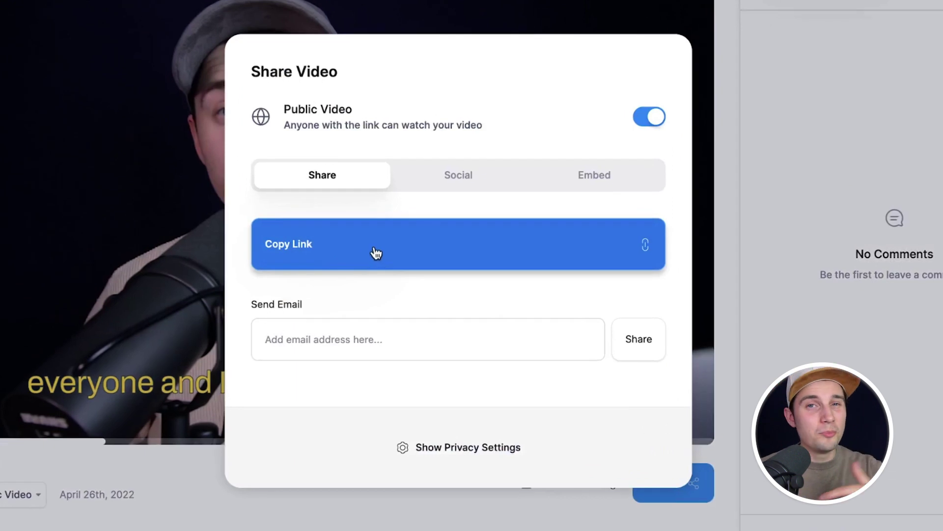
pyautogui.click(445, 175)
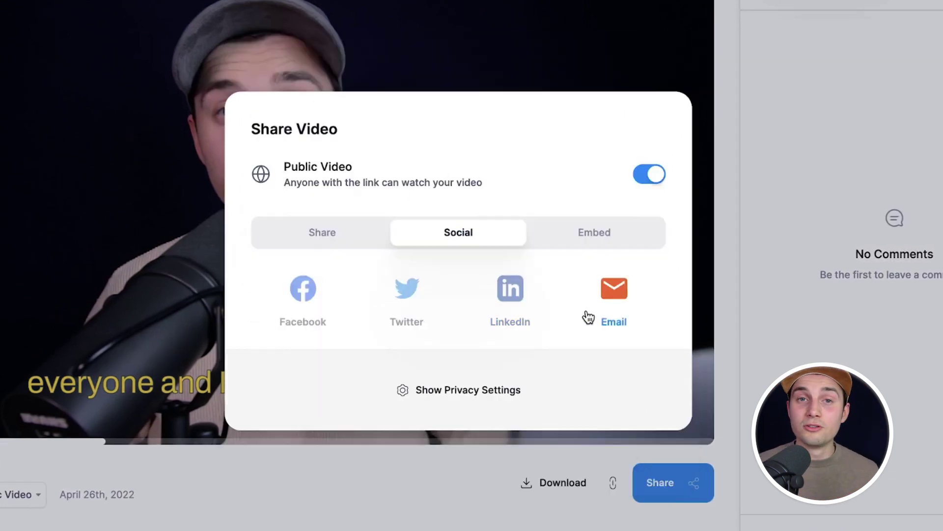
pyautogui.click(609, 241)
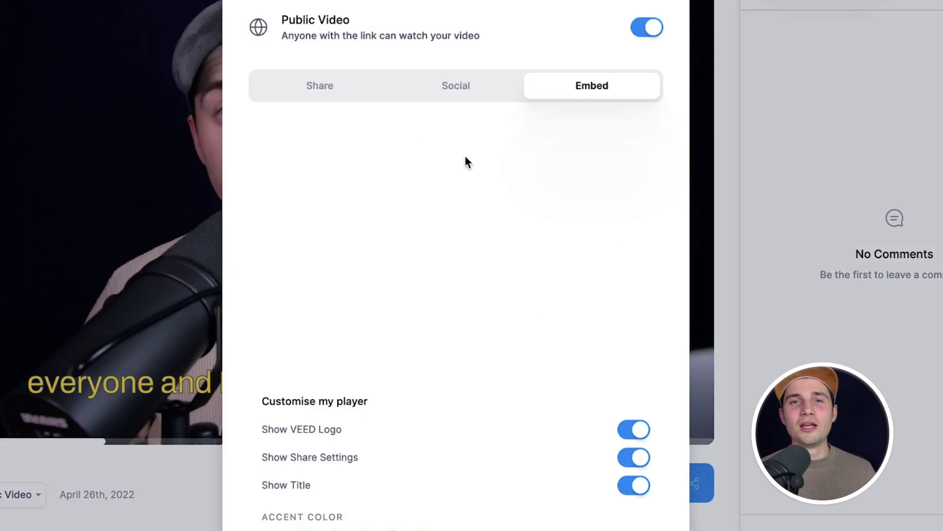
pyautogui.press('Escape')
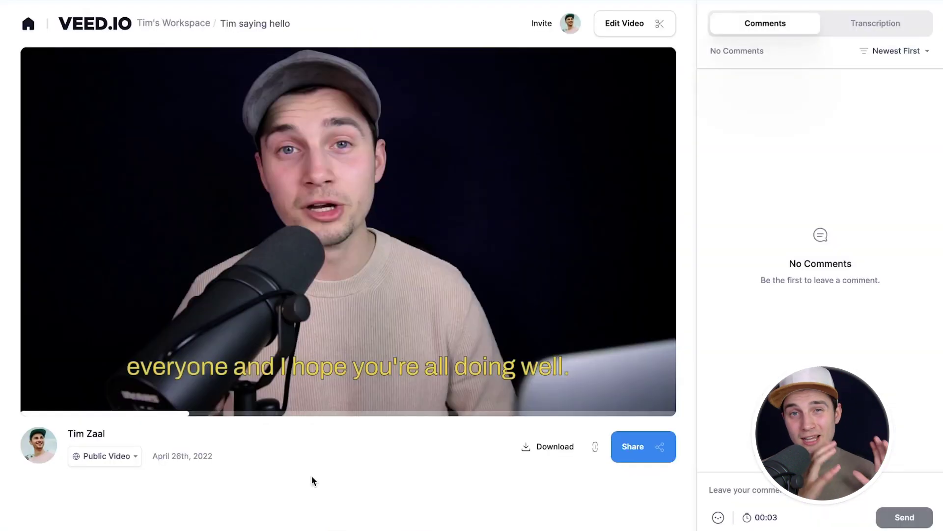